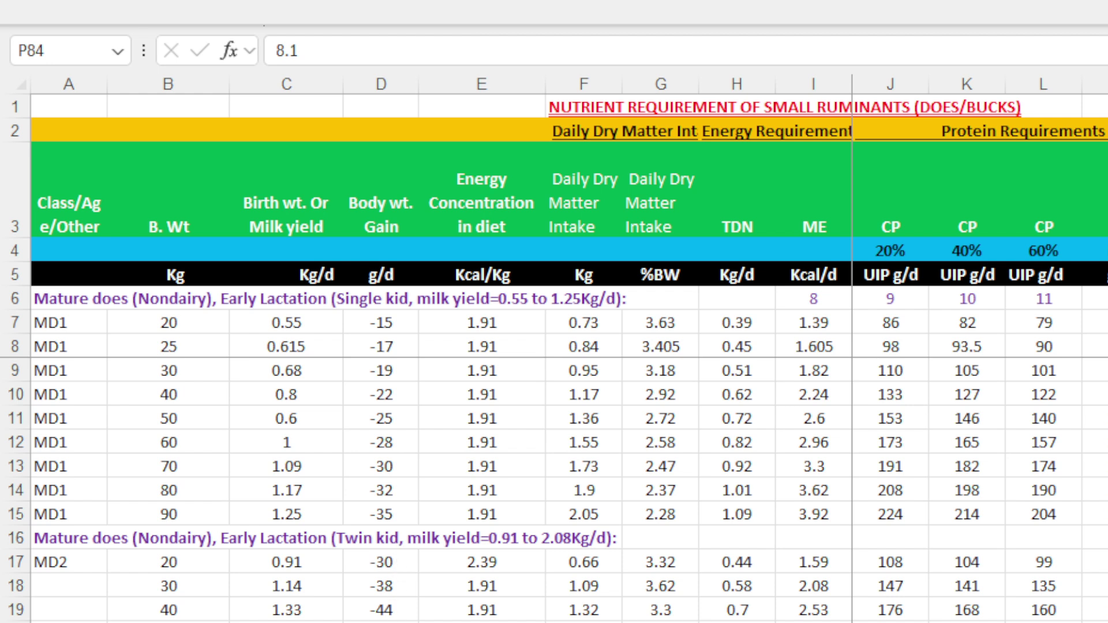
Step: Examine the nutrient requirement table for nondairy does across the early and mid lactation classes and body weights
scroll(554, 491, down, 1)
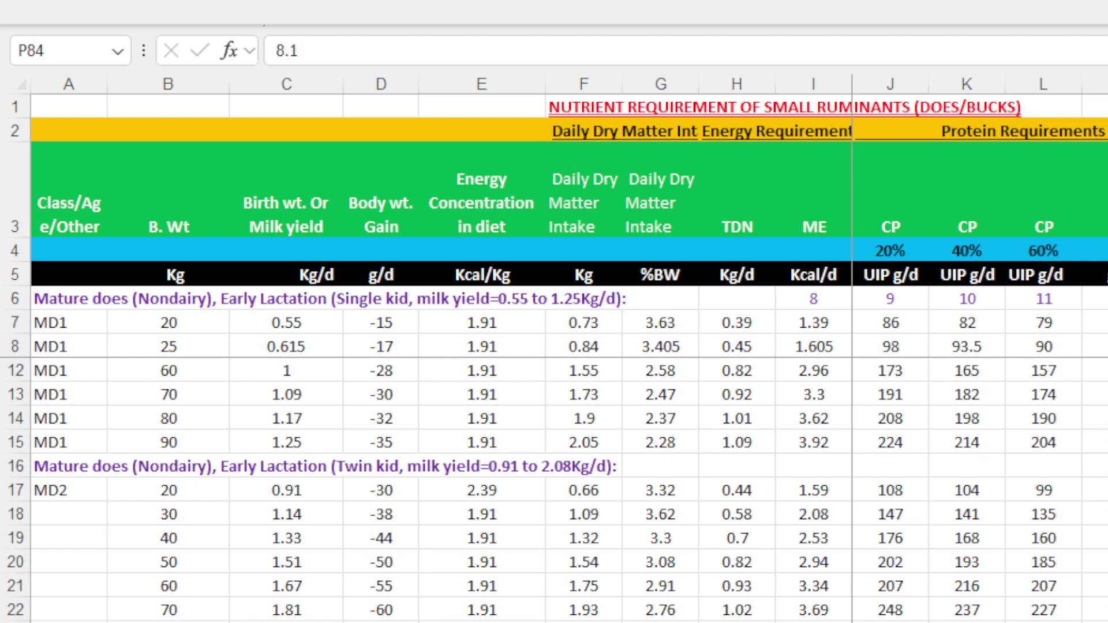
scroll(554, 490, down, 8)
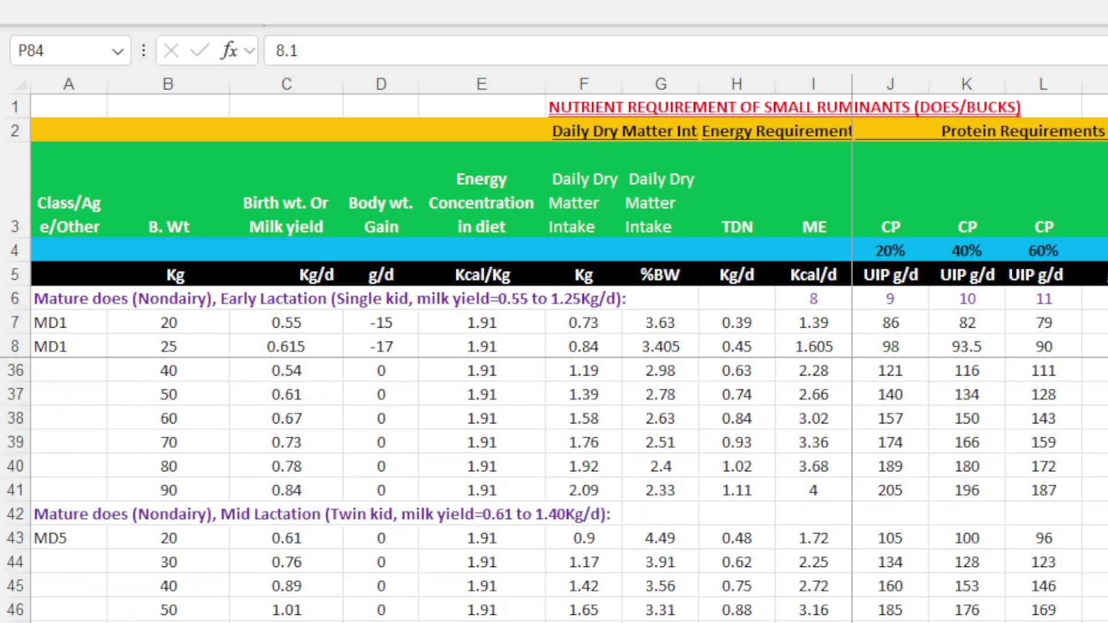
scroll(554, 490, up, 1)
scroll(554, 490, down, 3)
scroll(555, 490, up, 2)
scroll(554, 491, down, 3)
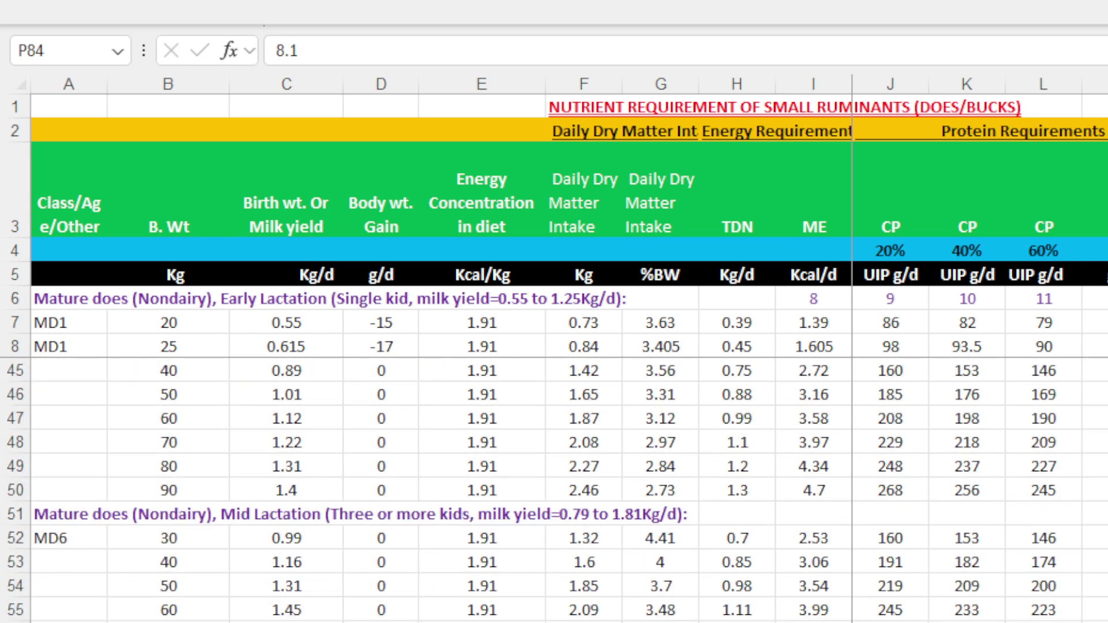
scroll(554, 491, down, 7)
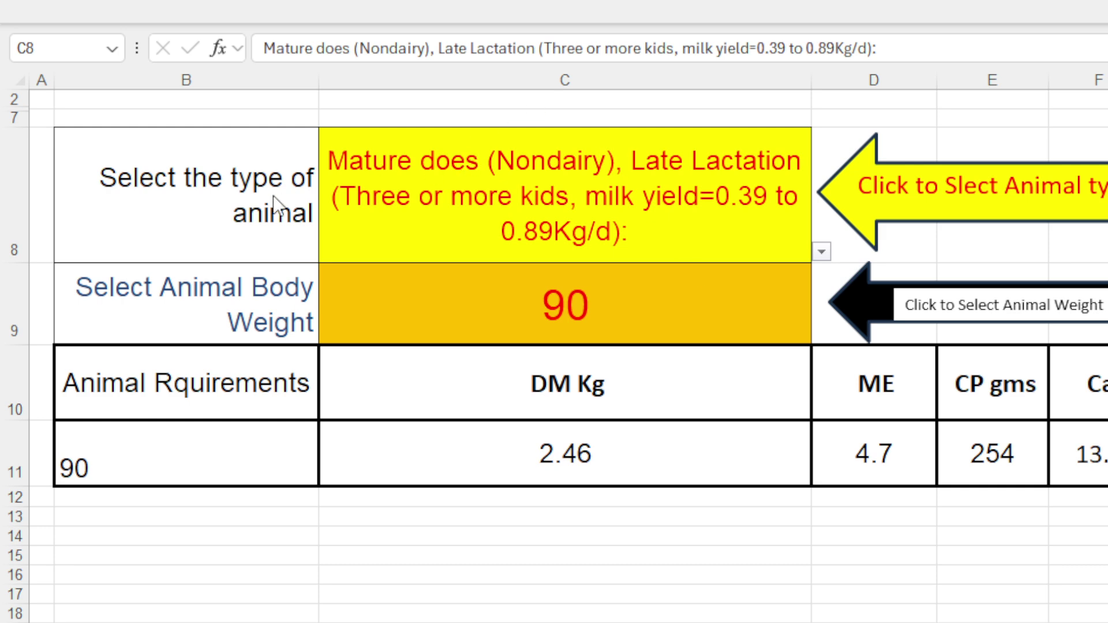
Step: Set the animal type to Mature does (Nondairy), Mid Lactation (Single kid, milk yield=0.37 to 0.84Kg/d) and the body weight to 40
click(614, 212)
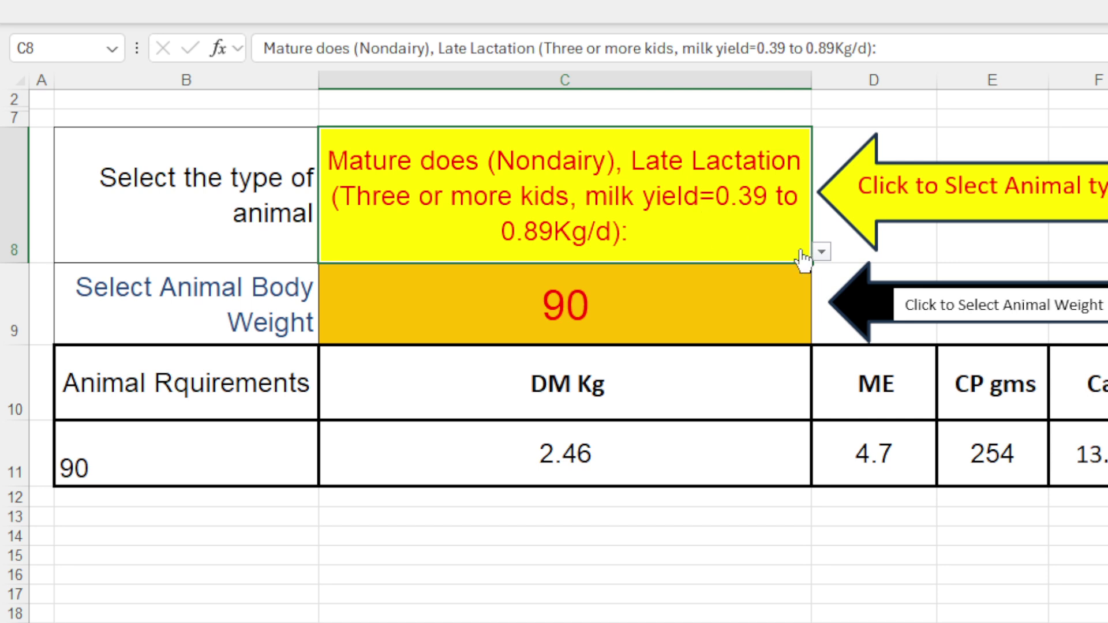
click(823, 254)
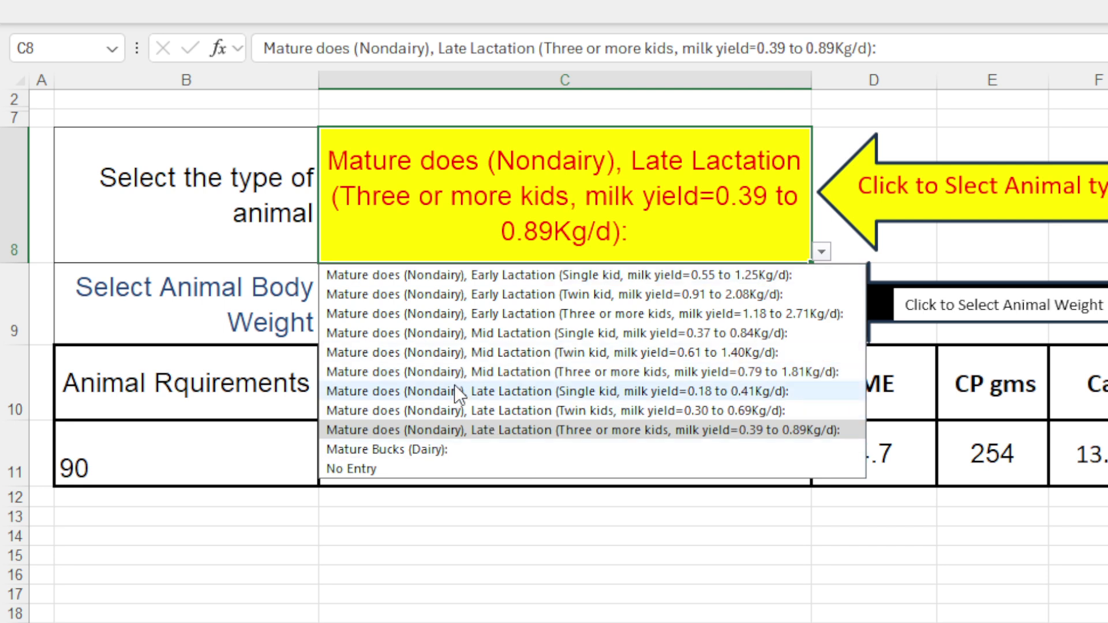
click(497, 339)
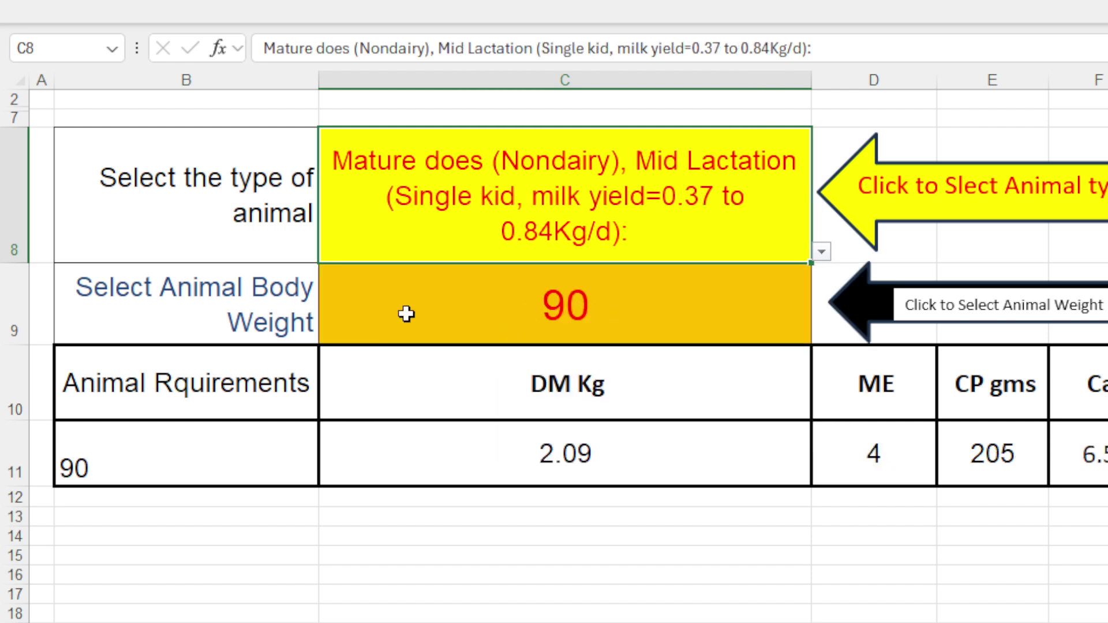
click(707, 336)
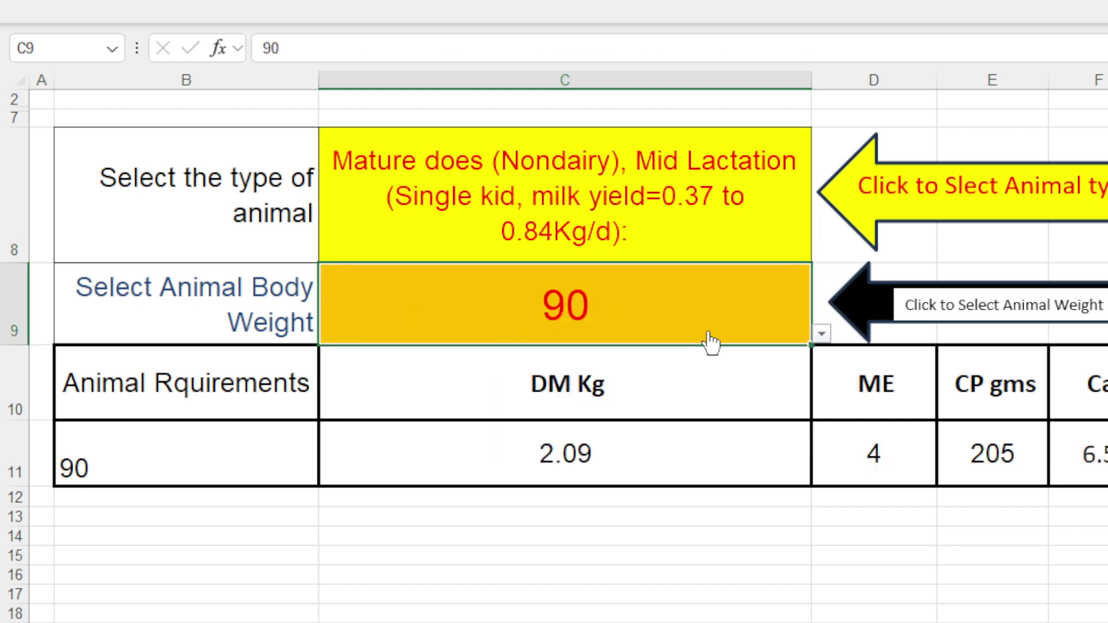
click(821, 335)
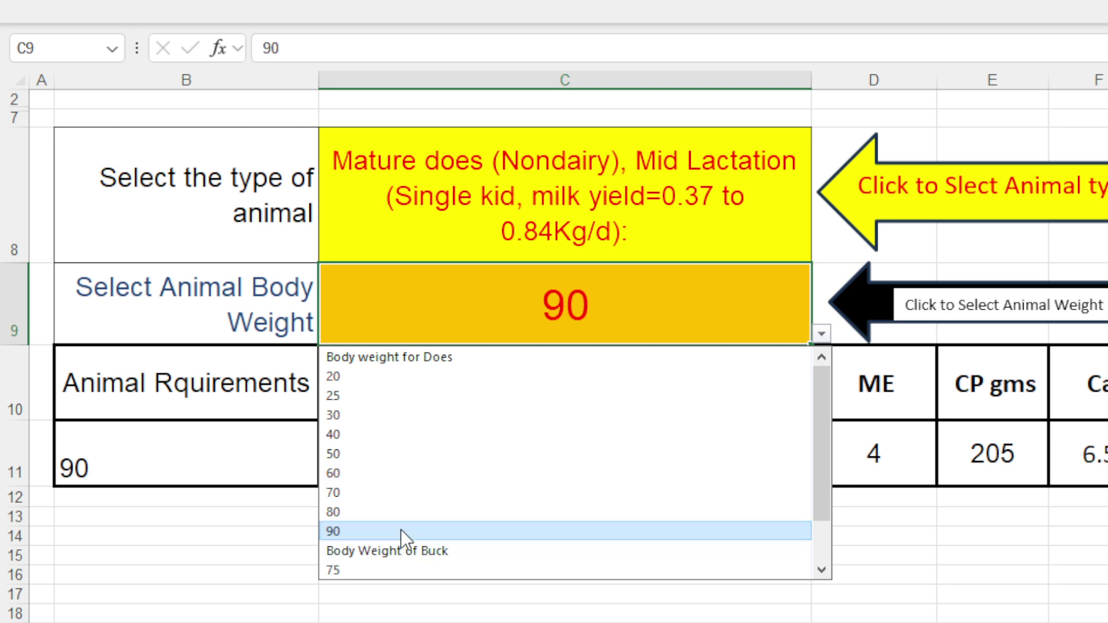
click(407, 435)
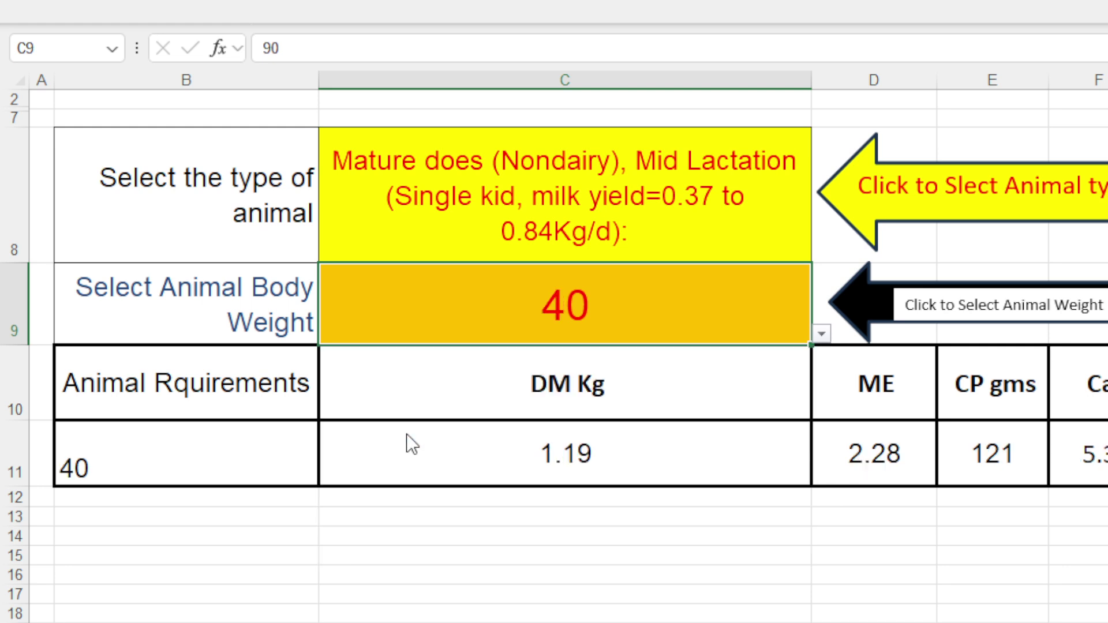
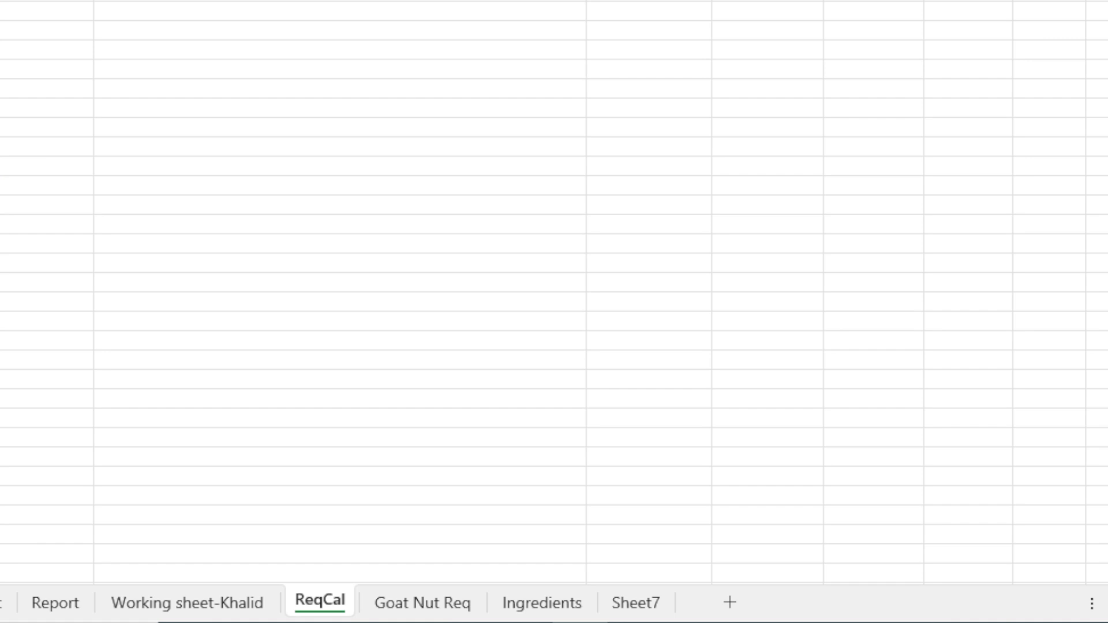
Step: Review the end of the feedstuff list on the Ingredients sheet, the Goat Nut Req table and the ReqCal requirements
click(534, 606)
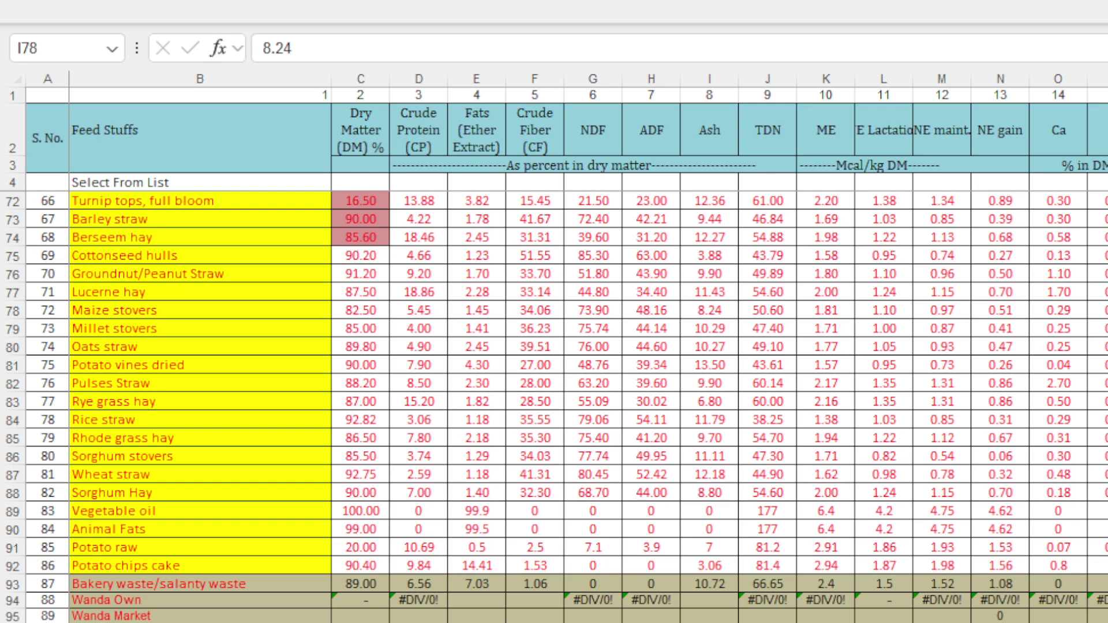
scroll(554, 346, down, 7)
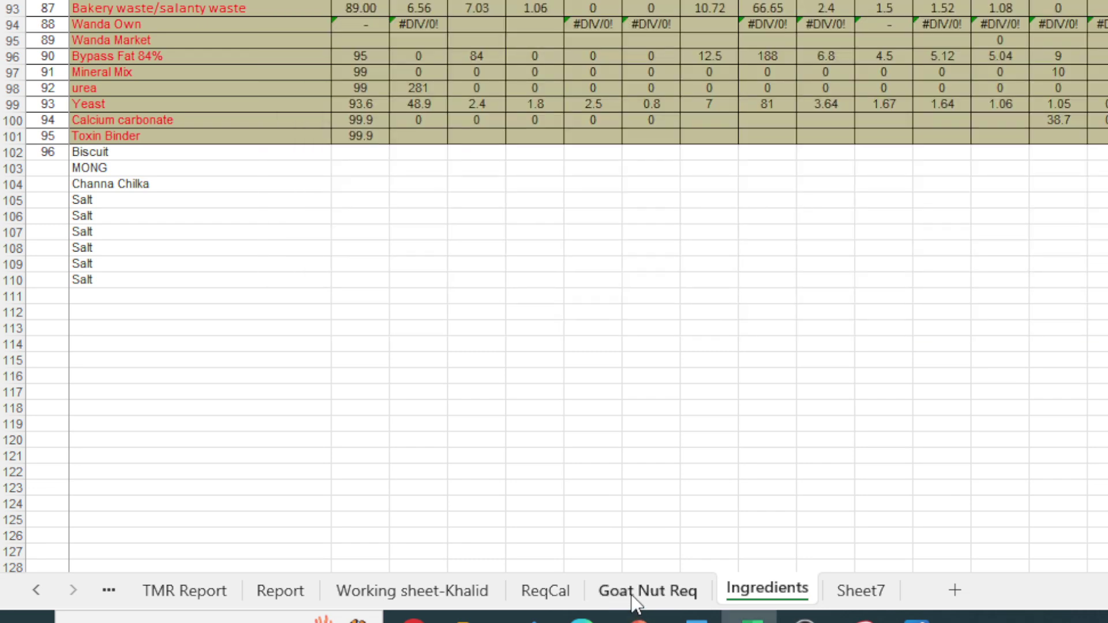
click(634, 598)
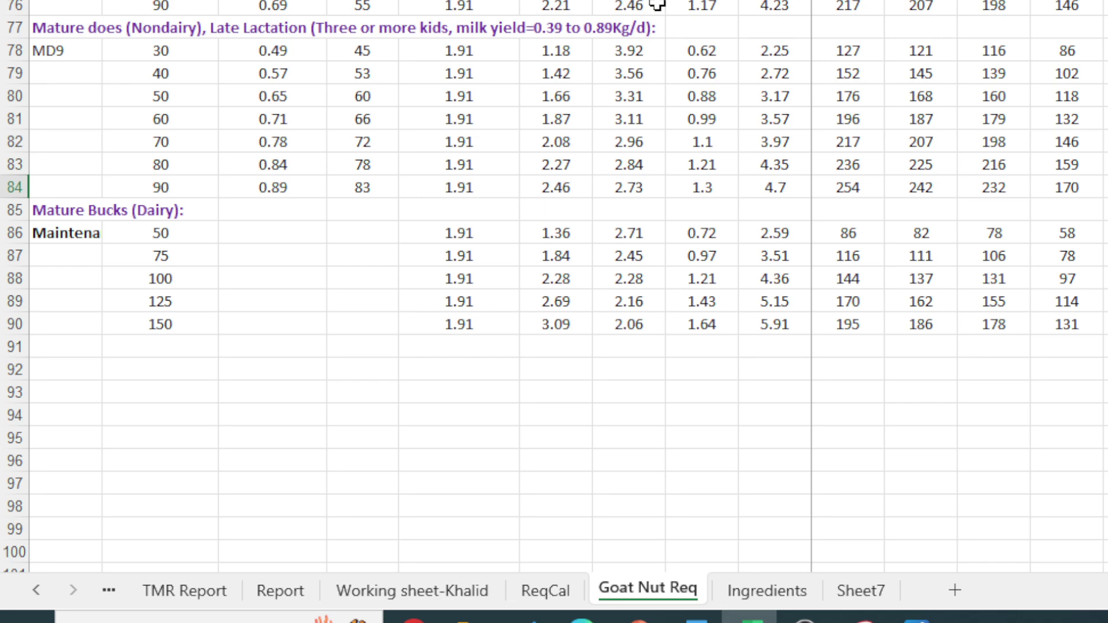
click(564, 589)
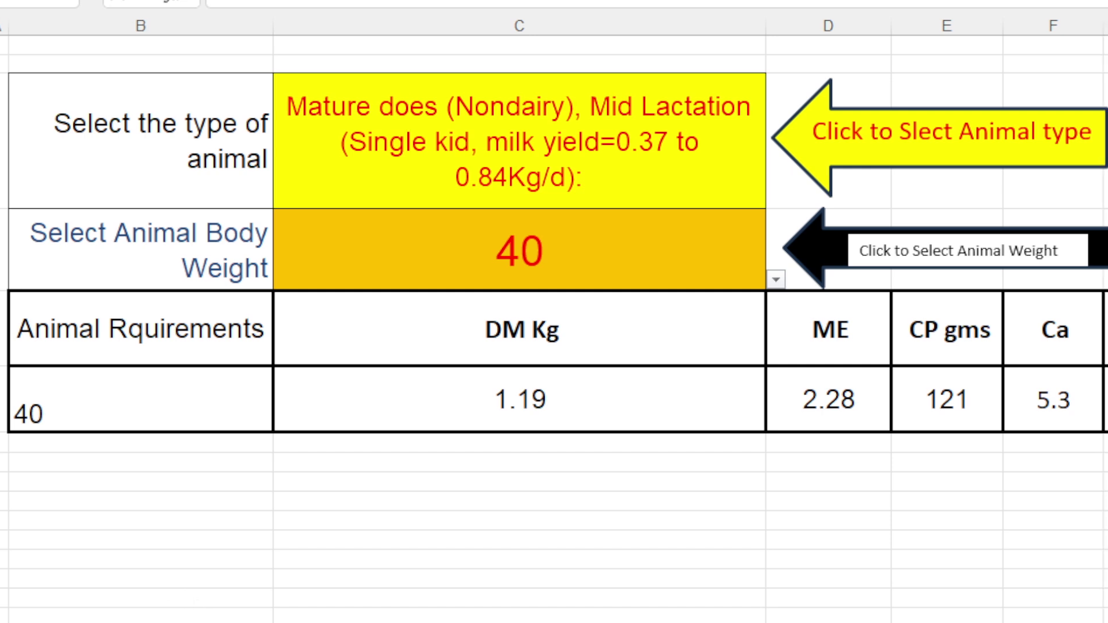
click(520, 250)
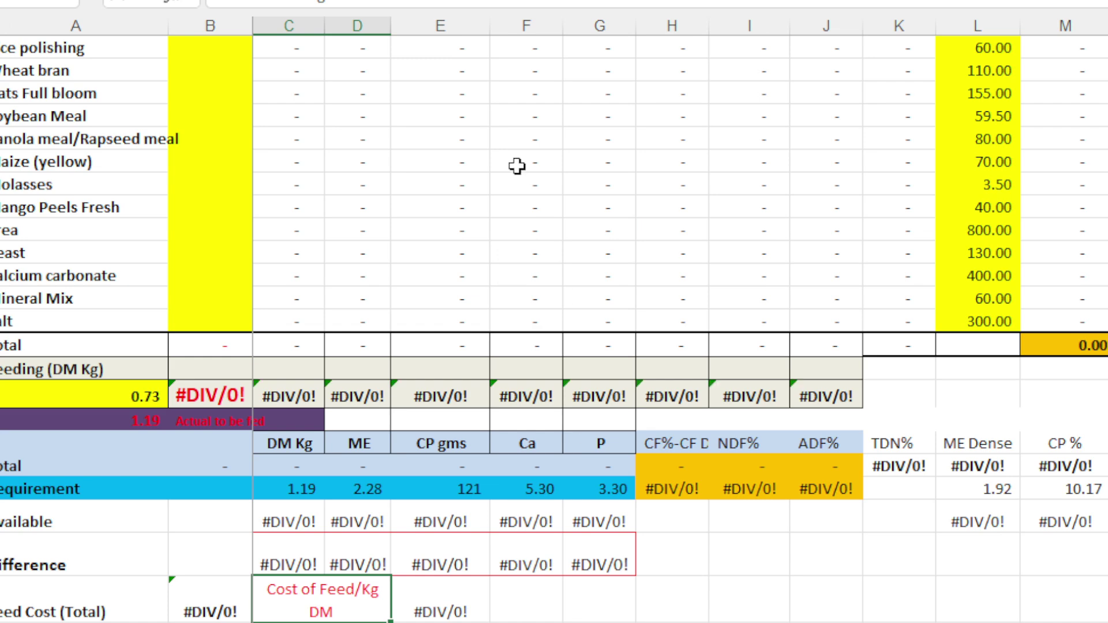
Step: Set the first ingredient in cell A3 of the ration working sheet to Sunflower cake
drag(515, 164, 512, 258)
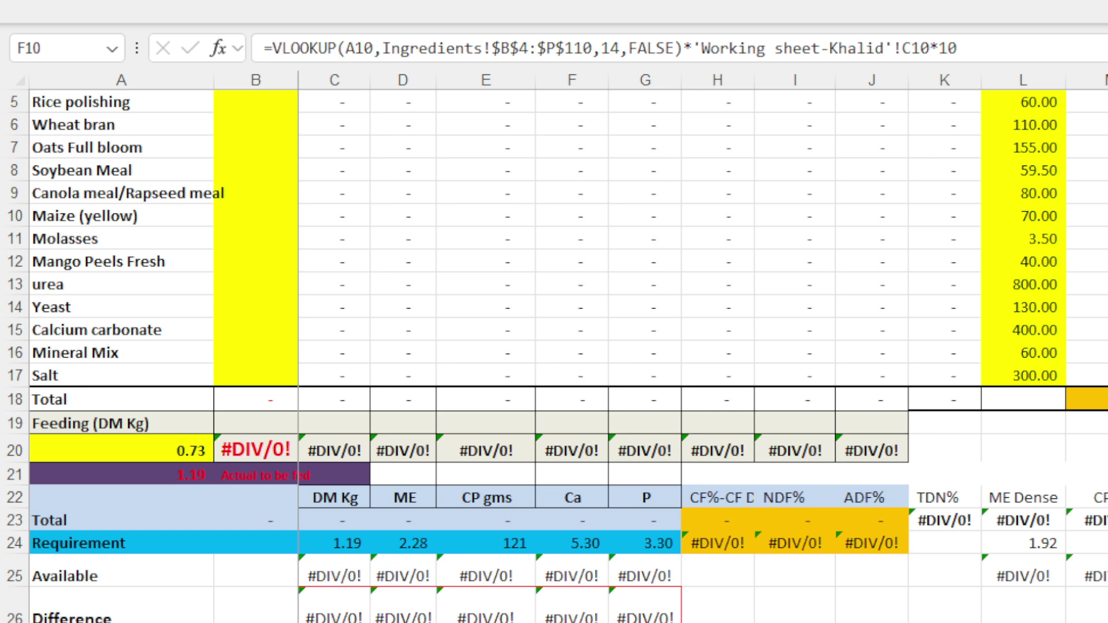
scroll(271, 229, up, 2)
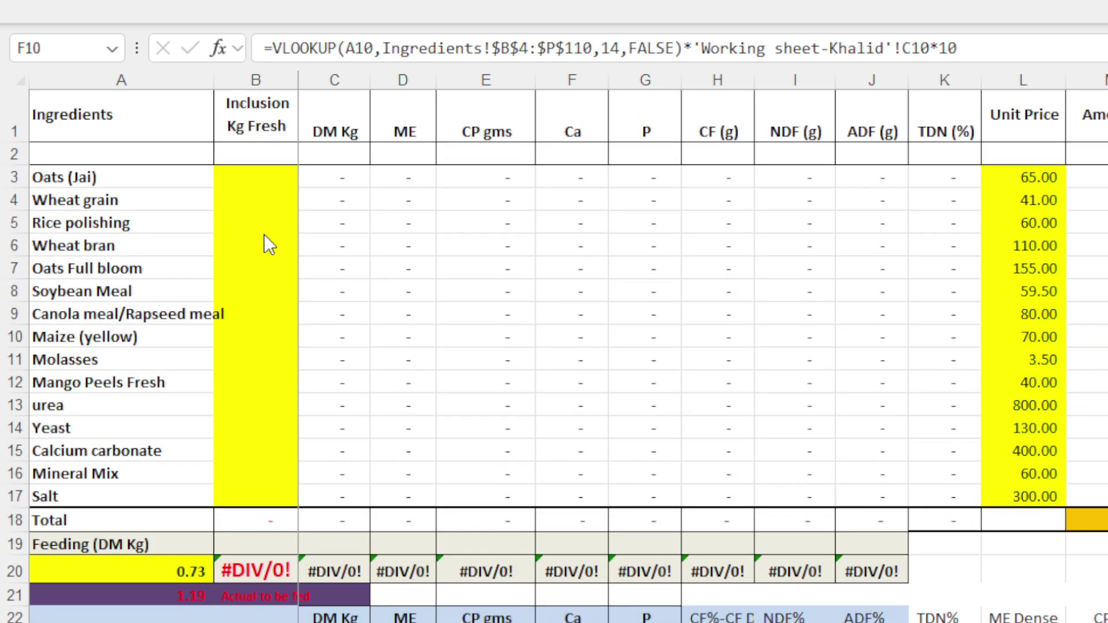
click(209, 180)
click(224, 177)
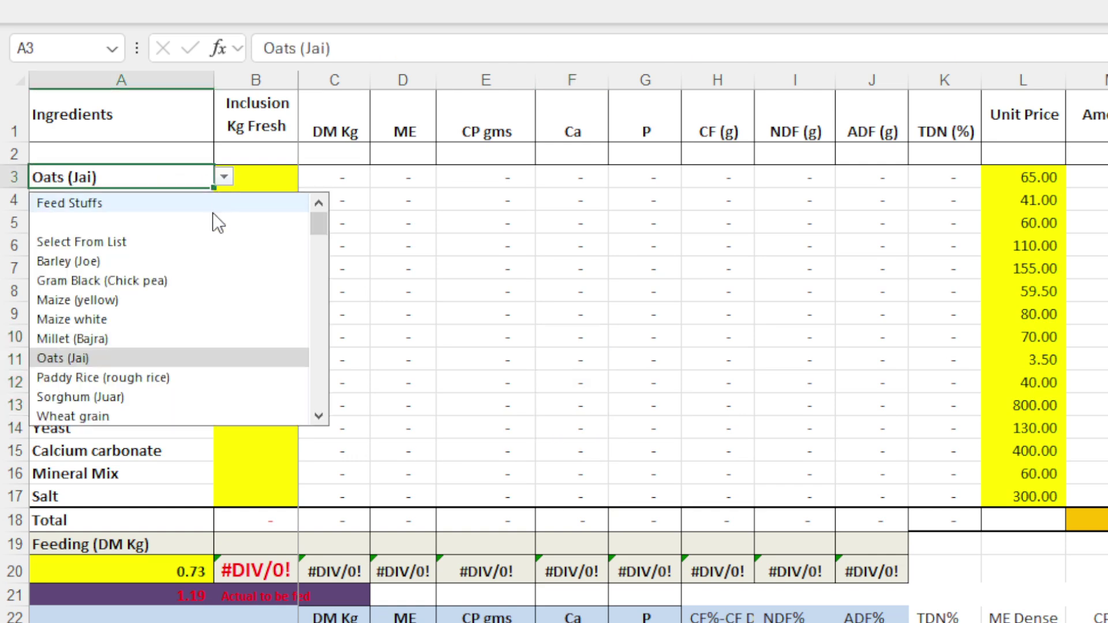
scroll(182, 384, down, 5)
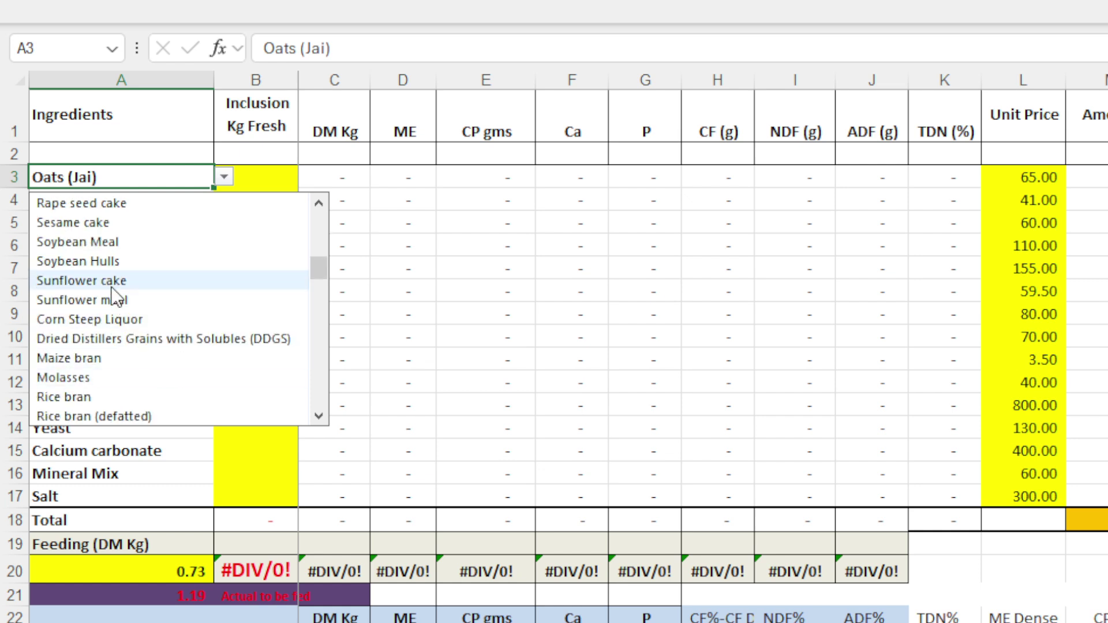
click(162, 280)
Step: Set the second ingredient in cell A4 to Gram Black (Chick pea)
click(134, 202)
click(225, 200)
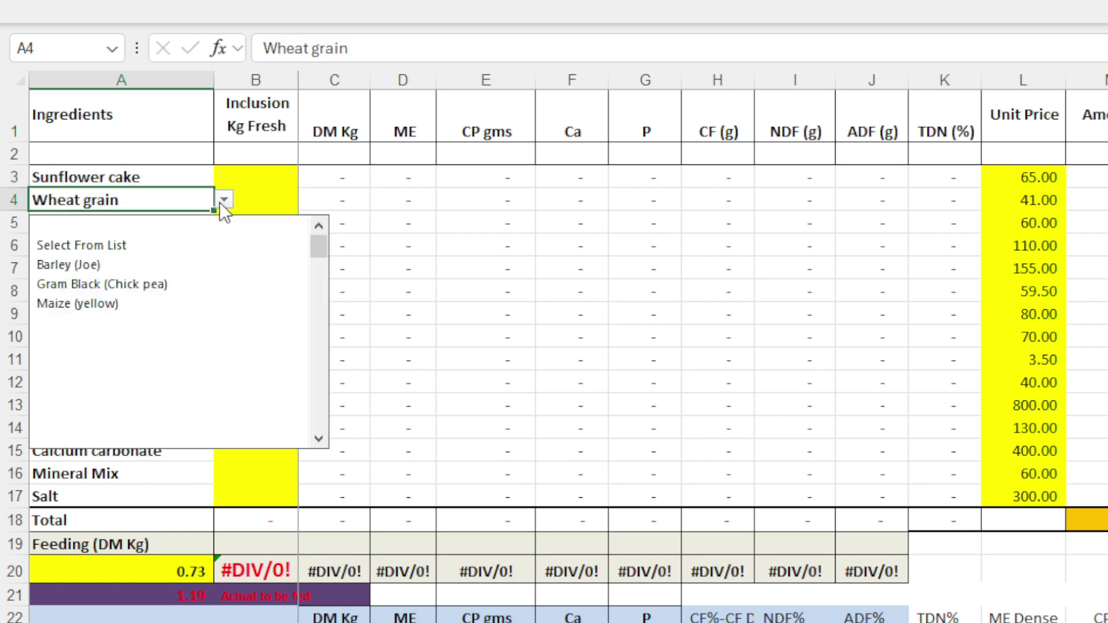
click(176, 283)
click(165, 340)
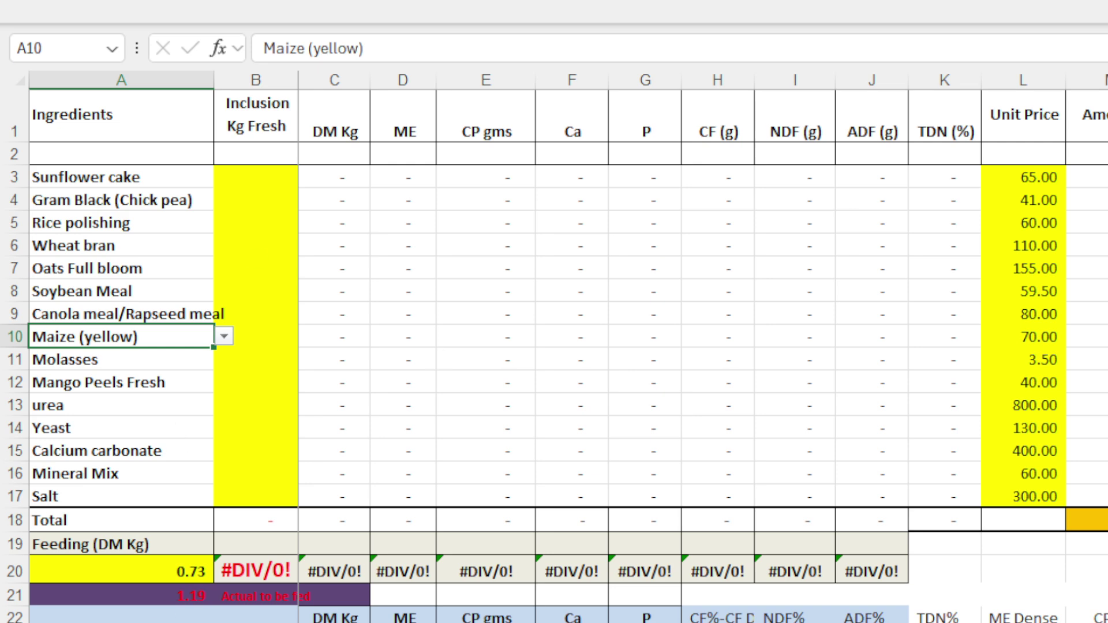
Step: Examine the Report sheet, the feed entries on the TMR Report sheet and the TMR working sheet that supplies them
key(ctrl+Page_Down)
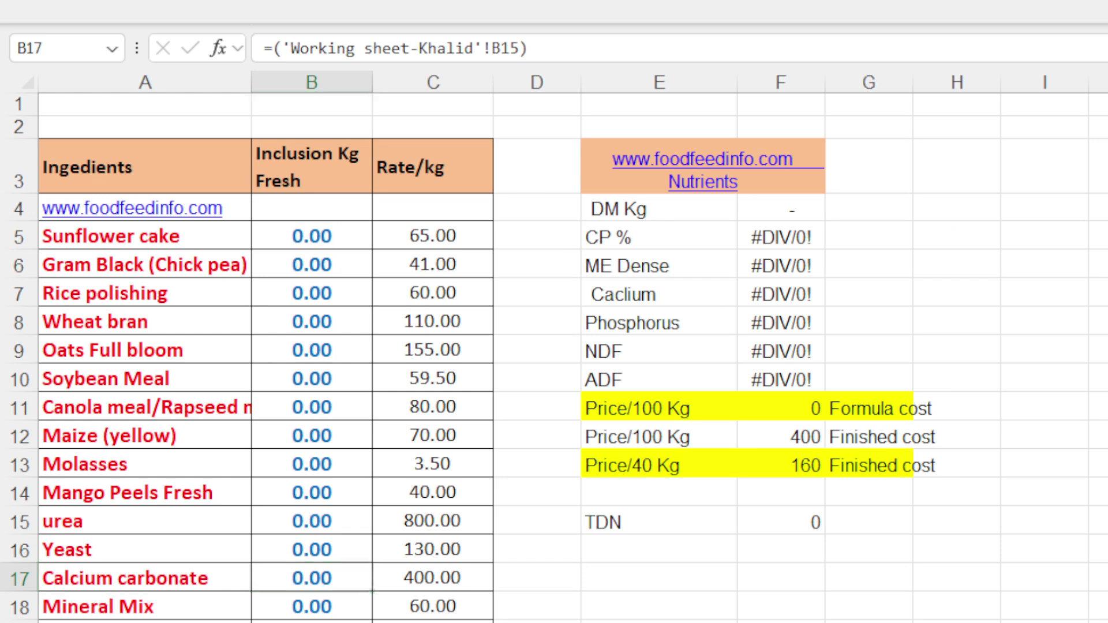
key(ctrl+Page_Down)
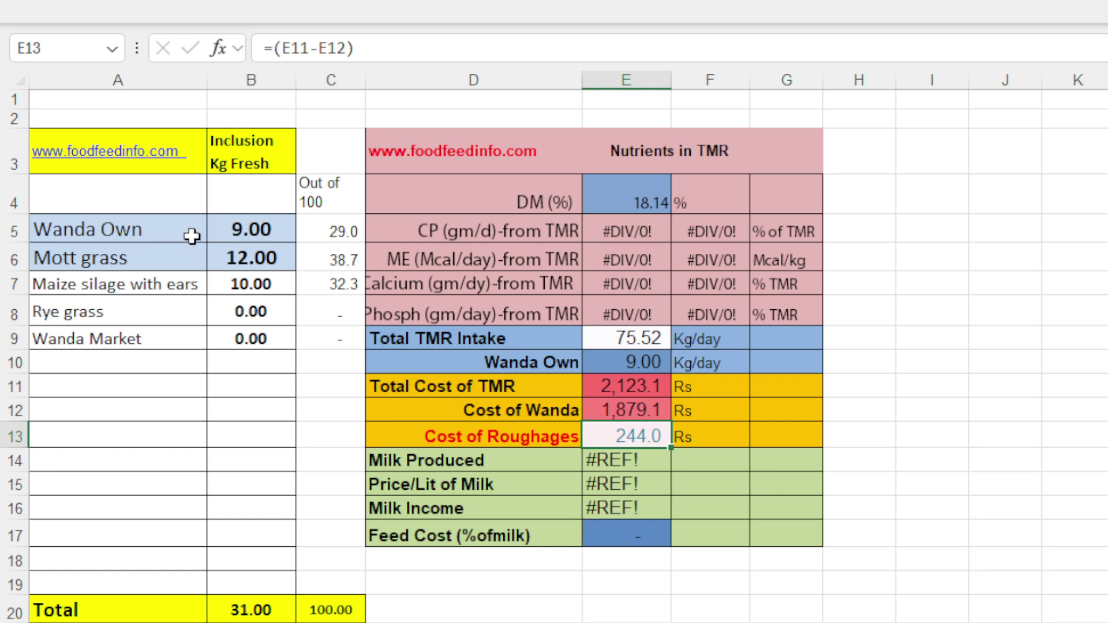
click(116, 267)
click(119, 283)
click(116, 316)
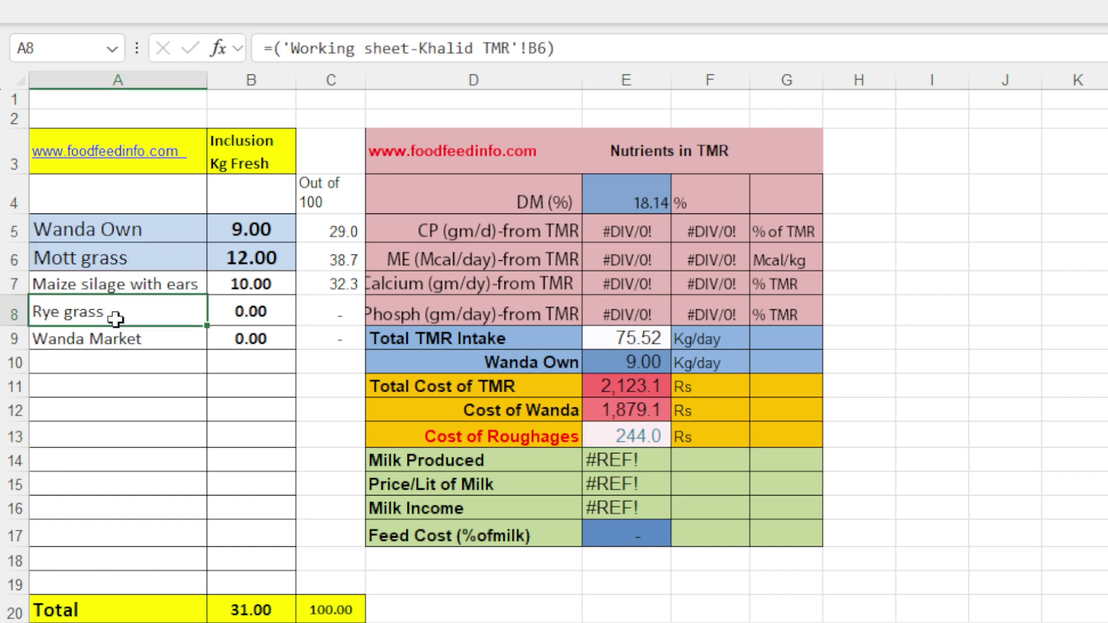
click(122, 332)
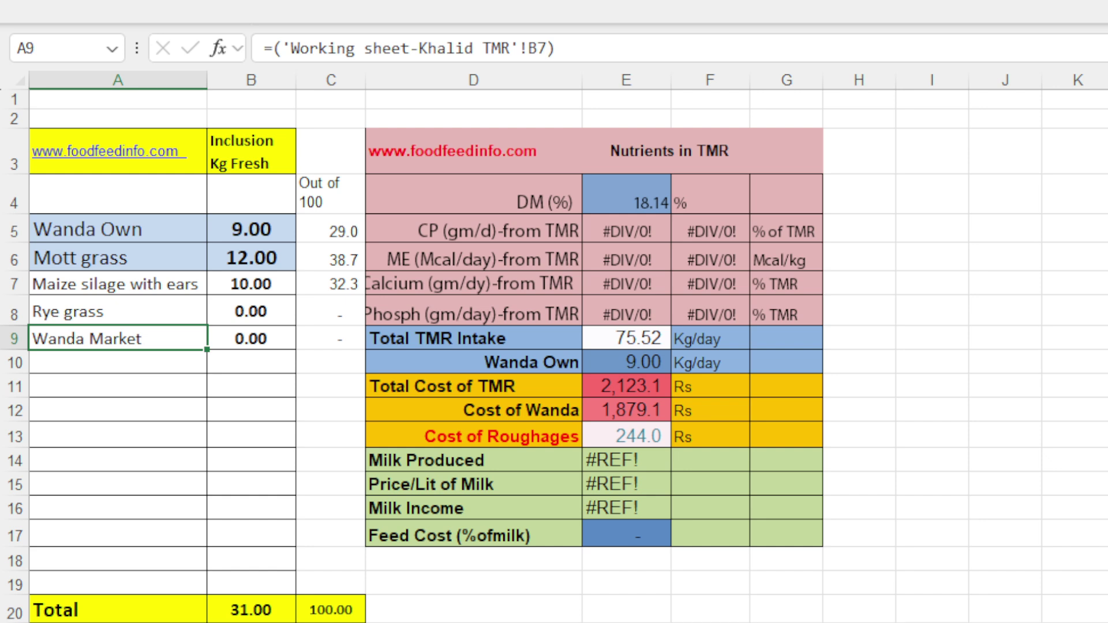
click(155, 230)
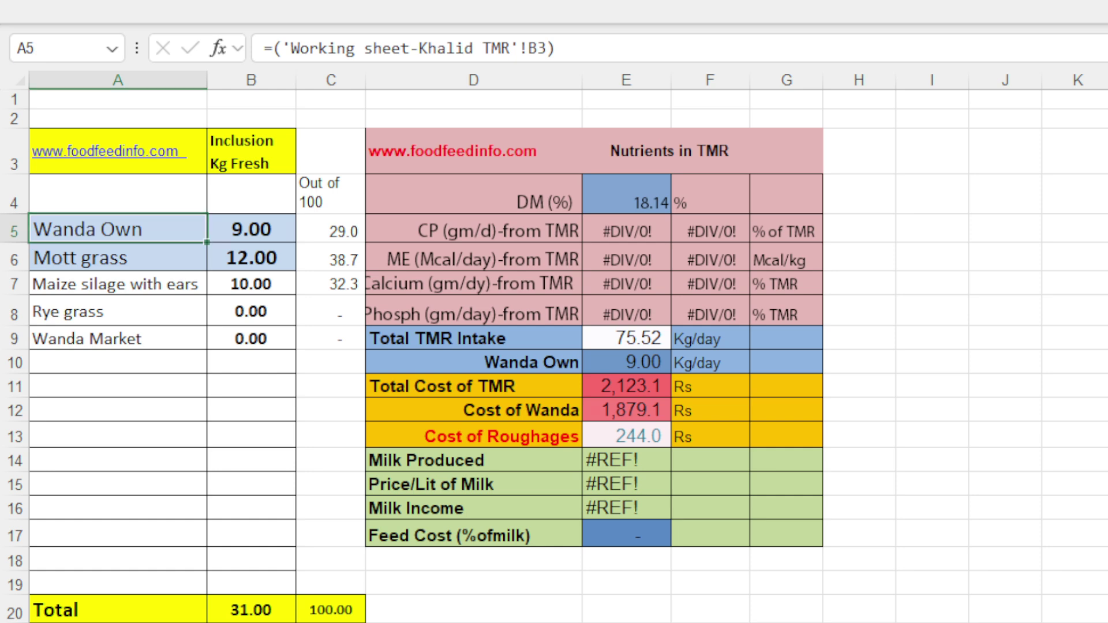
key(ctrl+Page_Down)
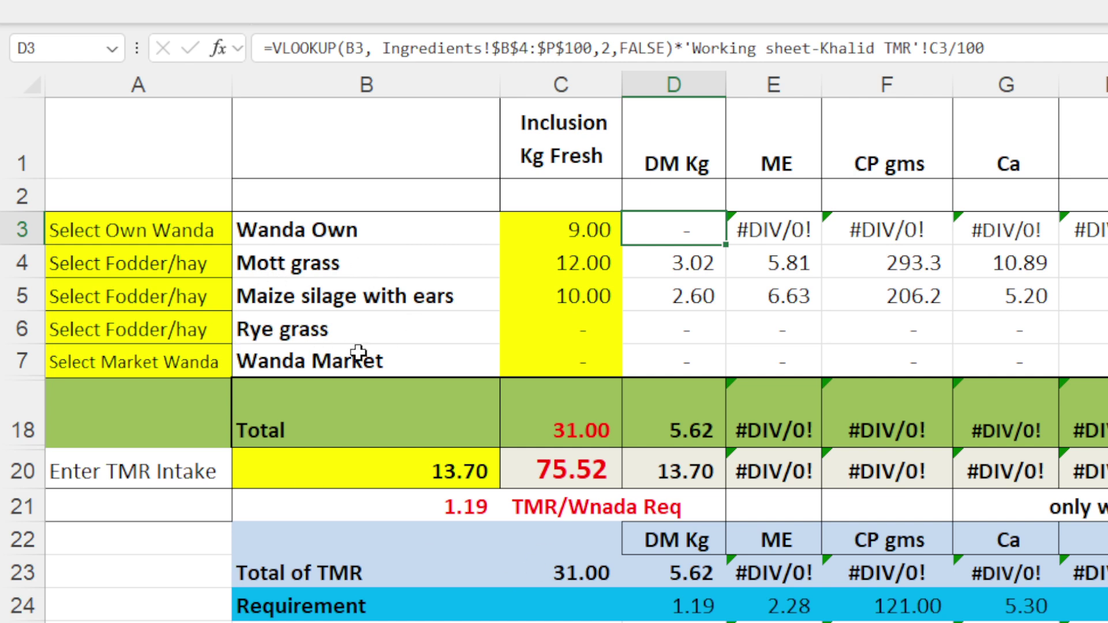
key(ctrl+Page_Down)
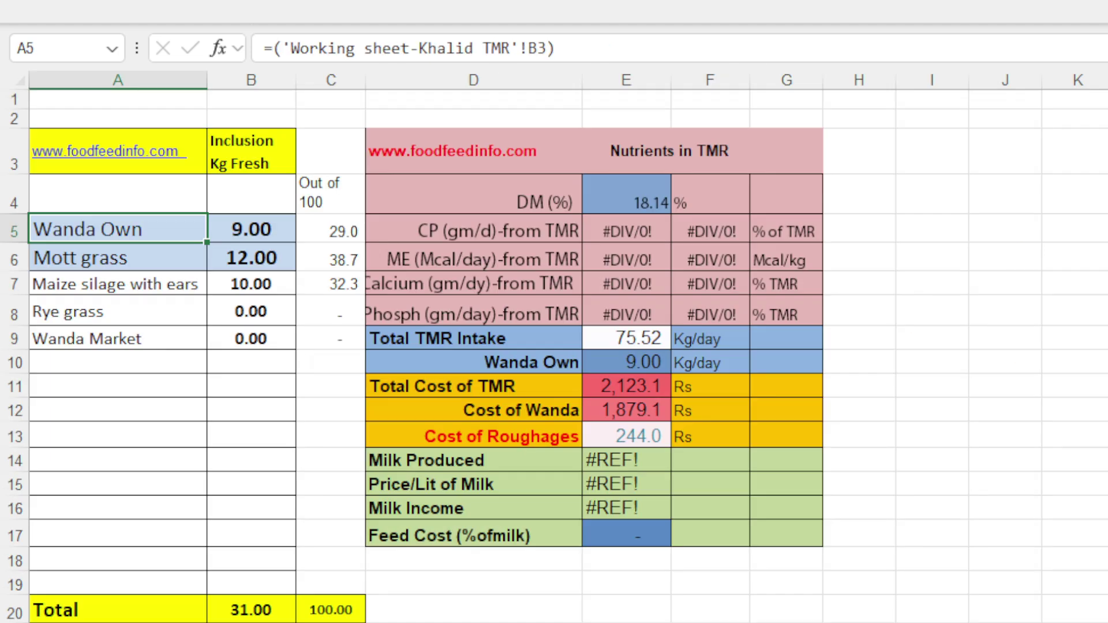